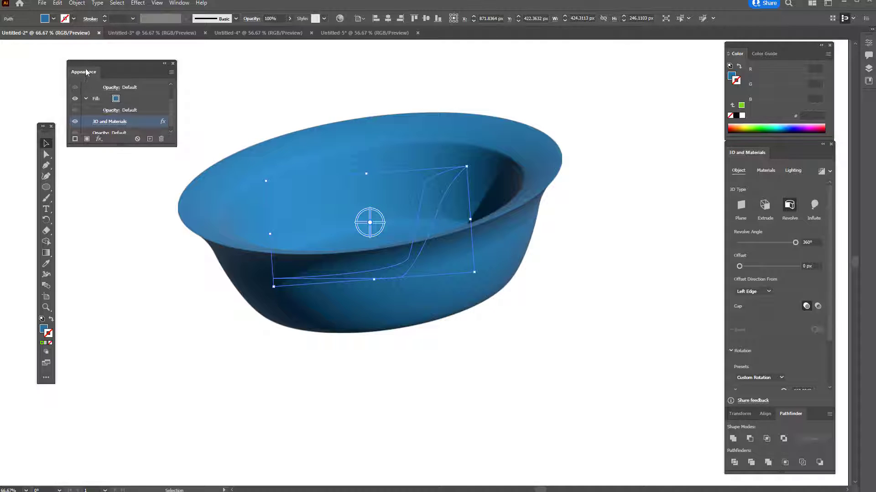
# Toggle the blue bowl's 3D and Materials effect off and on, then rotate it more side-on.
pyautogui.click(179, 4)
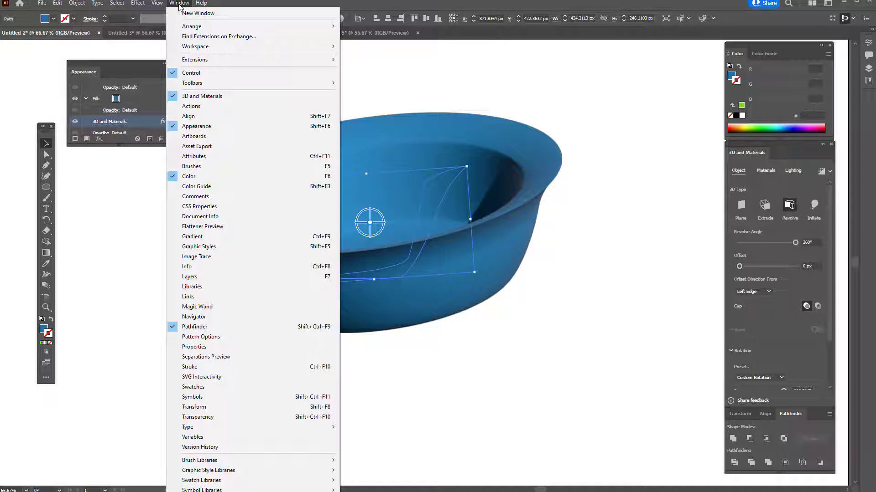
pyautogui.click(166, 121)
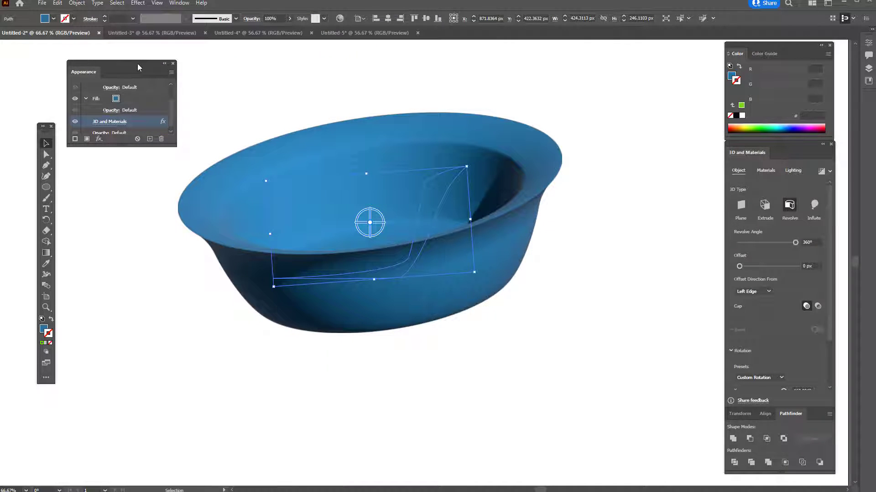
pyautogui.click(75, 121)
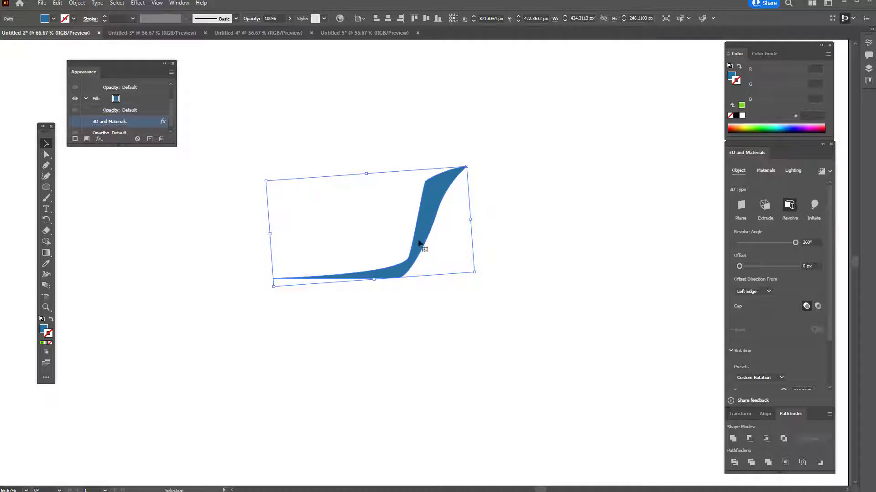
pyautogui.click(75, 121)
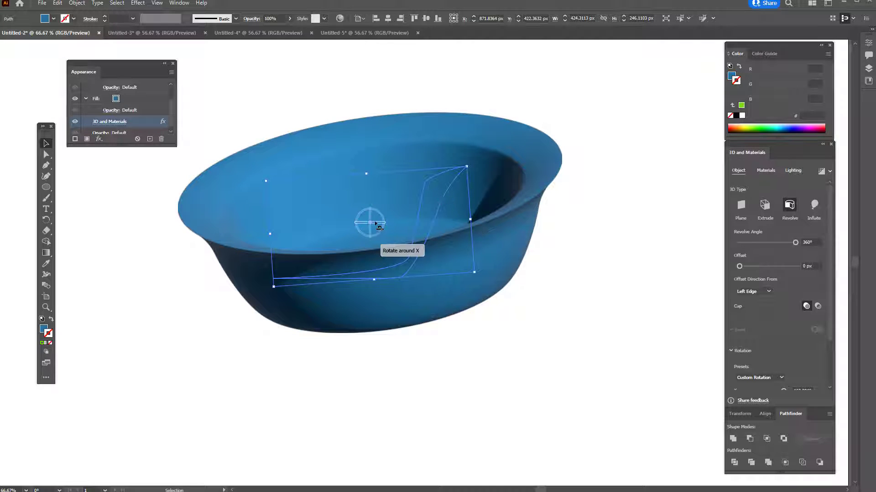
pyautogui.moveTo(373, 225)
pyautogui.mouseDown()
pyautogui.moveTo(384, 245)
pyautogui.moveTo(372, 220)
pyautogui.mouseUp()
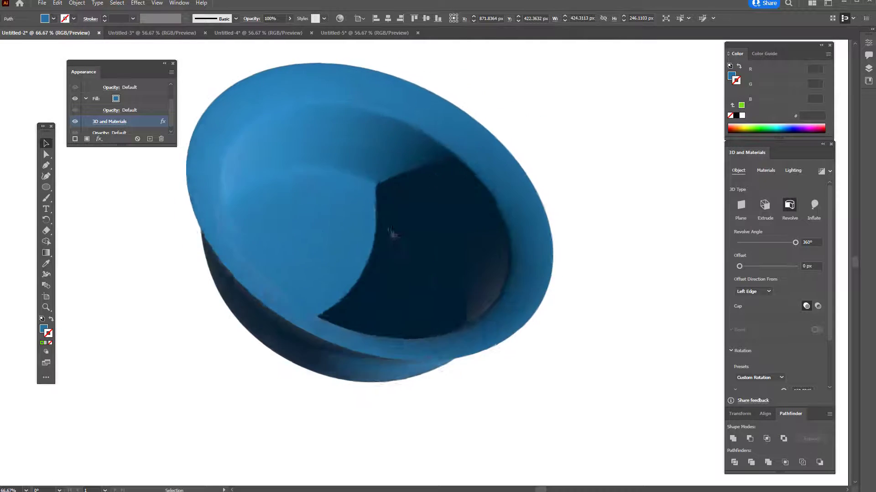
pyautogui.moveTo(372, 220); pyautogui.dragTo(380, 219)
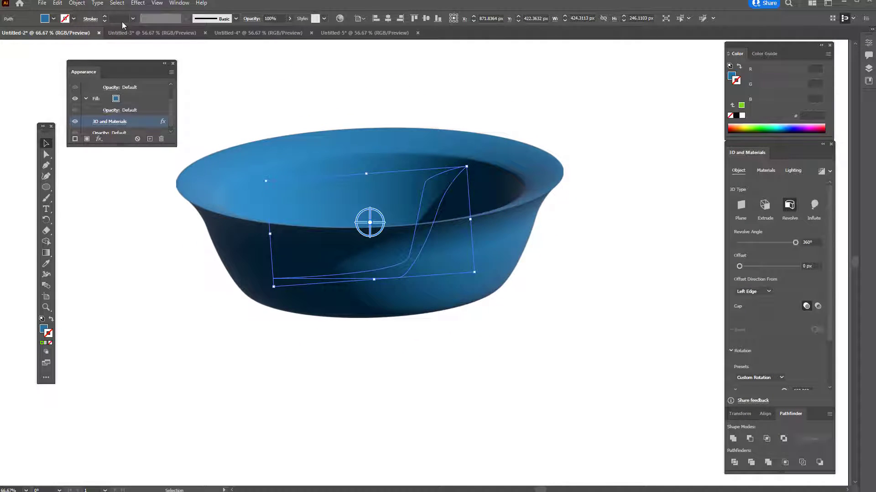
# In Untitled-3, hide and restore the egg's 3D effect to view its crescent profile.
pyautogui.click(141, 33)
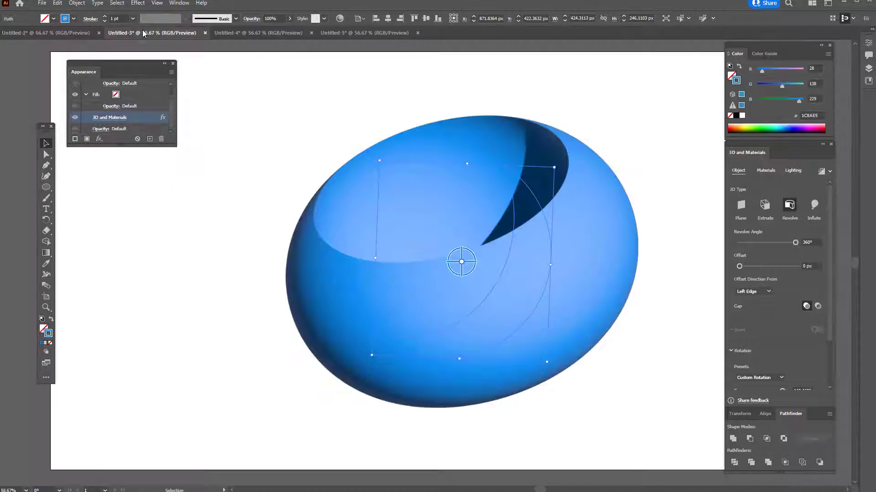
pyautogui.click(76, 118)
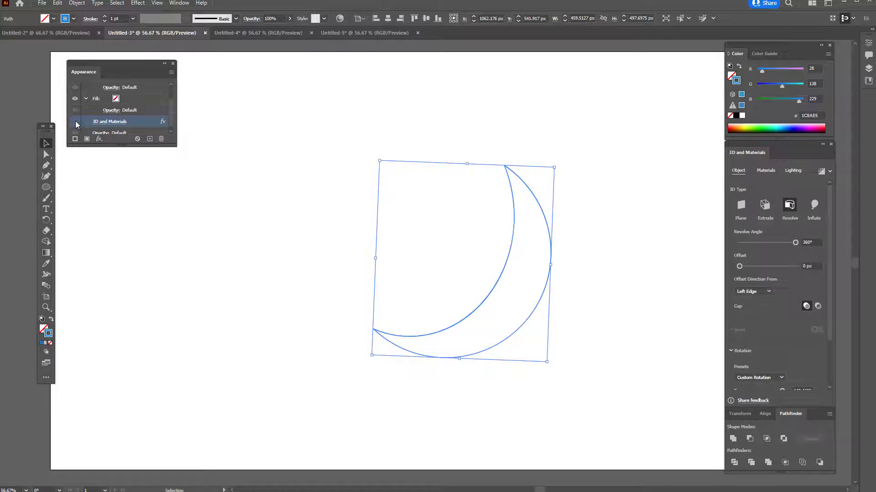
pyautogui.click(76, 121)
# In Untitled-4, toggle the bowl's 3D effect and tilt it around X and Z toward the viewer.
pyautogui.click(273, 33)
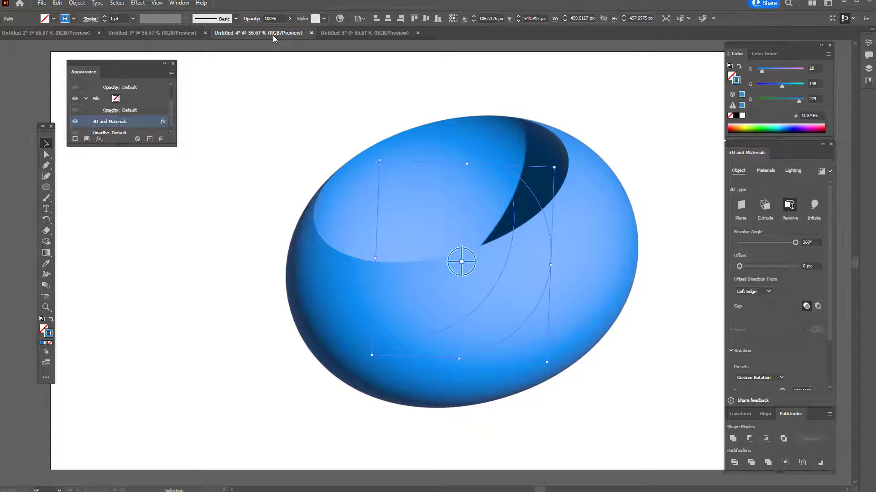
pyautogui.click(76, 118)
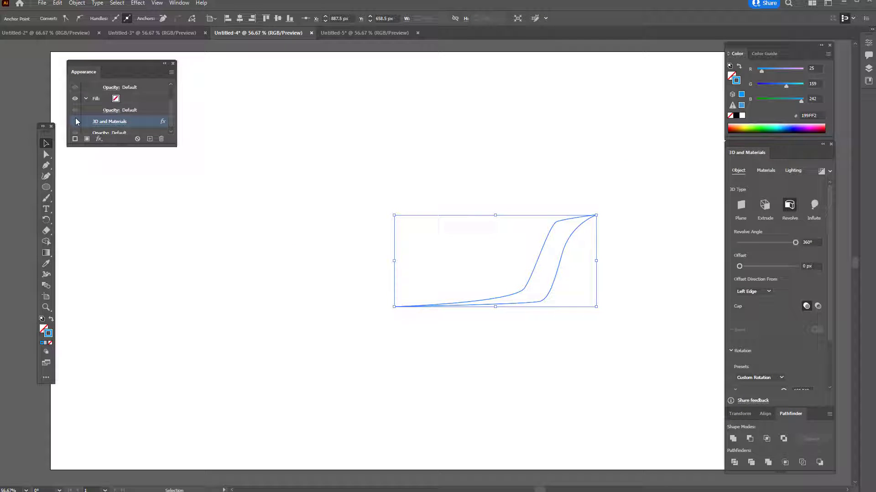
pyautogui.click(75, 121)
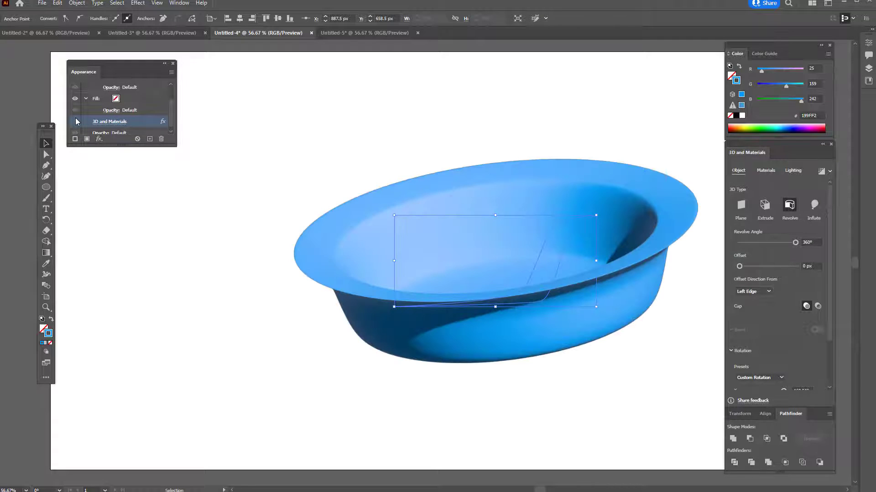
pyautogui.moveTo(495, 262)
pyautogui.mouseDown()
pyautogui.moveTo(483, 280)
pyautogui.moveTo(518, 287)
pyautogui.moveTo(518, 264)
pyautogui.moveTo(505, 263)
pyautogui.mouseUp()
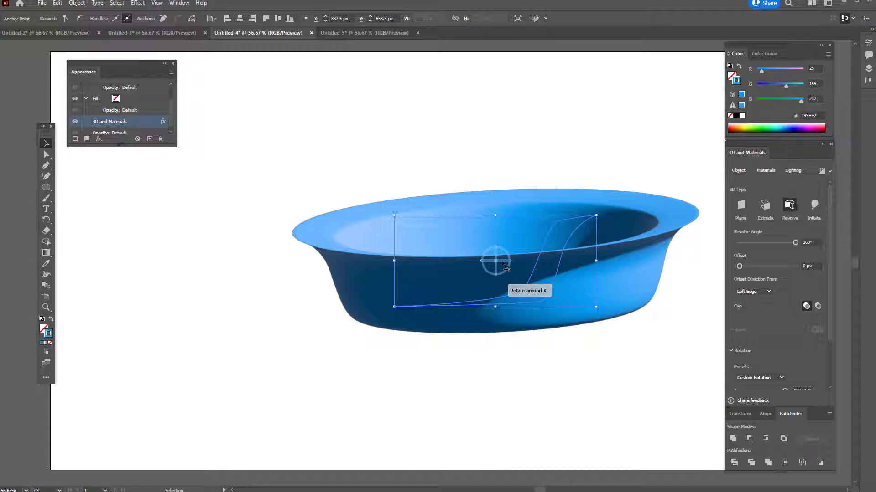
pyautogui.moveTo(506, 267)
pyautogui.mouseDown()
pyautogui.moveTo(501, 251)
pyautogui.moveTo(507, 279)
pyautogui.moveTo(510, 260)
pyautogui.moveTo(261, 266)
pyautogui.moveTo(494, 256)
pyautogui.moveTo(521, 285)
pyautogui.mouseUp()
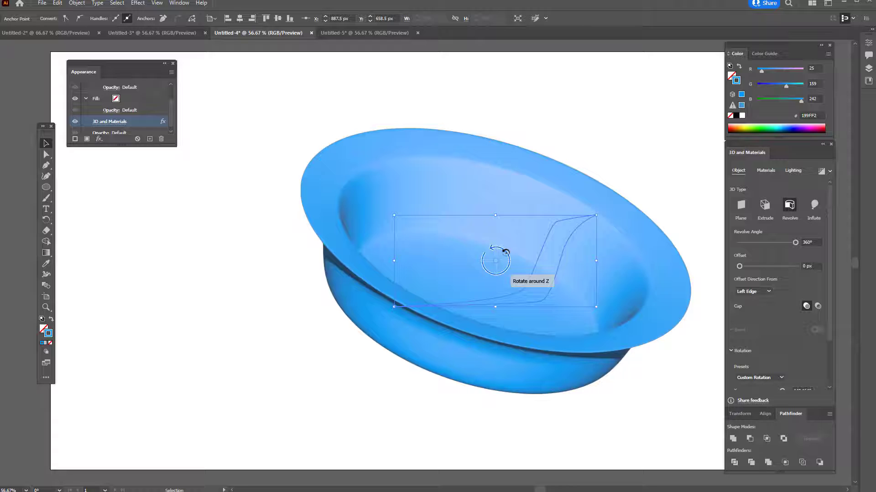
pyautogui.moveTo(504, 251)
pyautogui.mouseDown()
pyautogui.moveTo(418, 268)
pyautogui.moveTo(547, 348)
pyautogui.moveTo(534, 220)
pyautogui.moveTo(499, 209)
pyautogui.mouseUp()
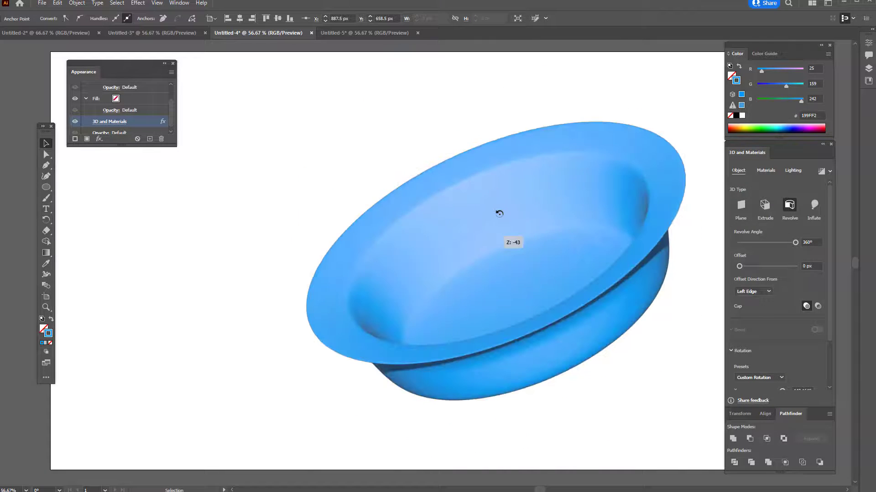
# Toggle the green dish's 3D effect in Untitled-5, then start a new 1920×1080 web document.
pyautogui.click(365, 33)
pyautogui.click(75, 117)
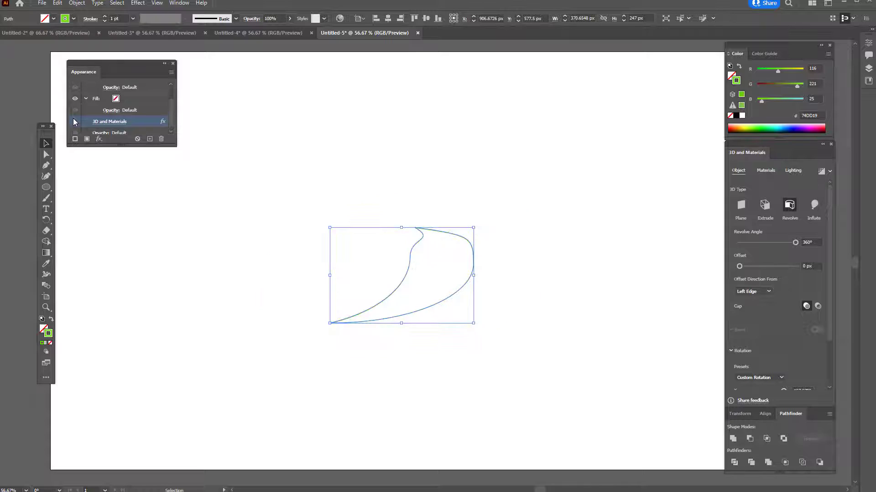
pyautogui.click(75, 120)
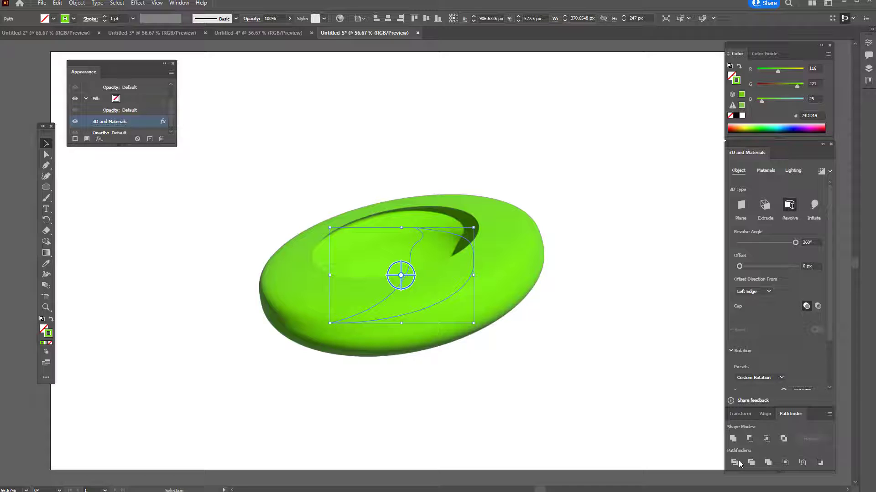
pyautogui.click(43, 4)
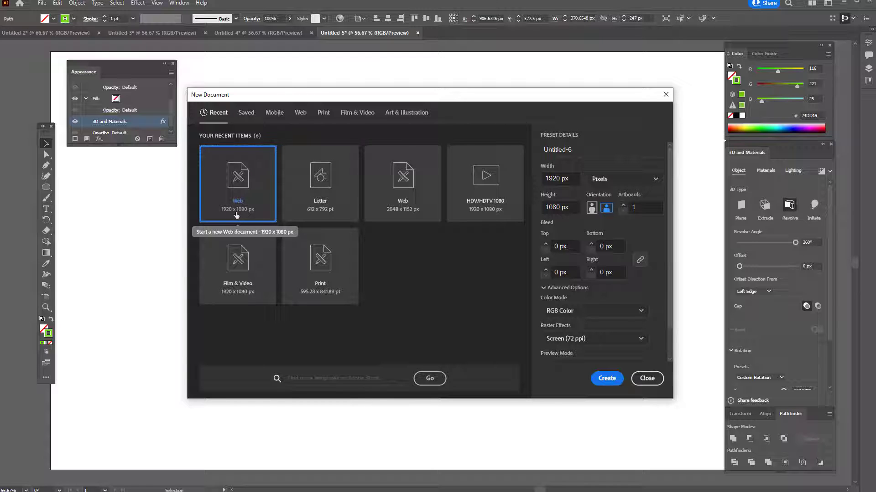
# Create Untitled-6 from the Web 1920 × 1080 px preset.
pyautogui.click(607, 378)
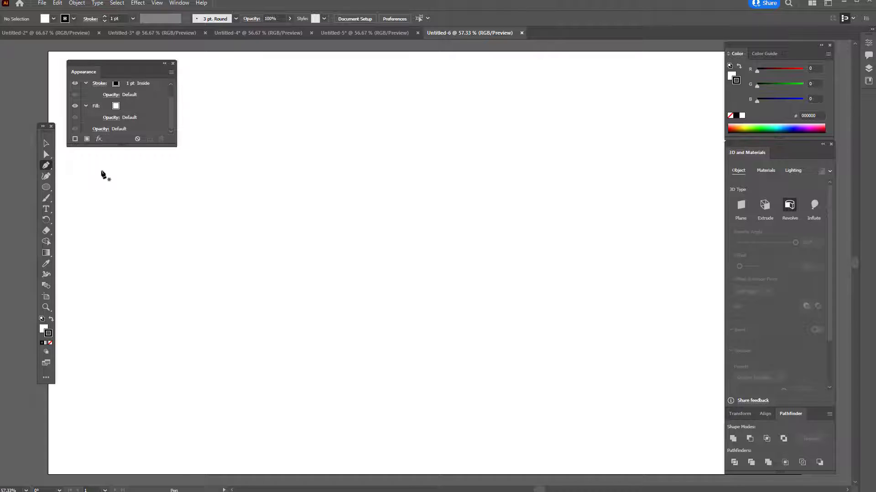
# Start the profile path with a corner point and curved points rising to a top tip.
pyautogui.click(362, 335)
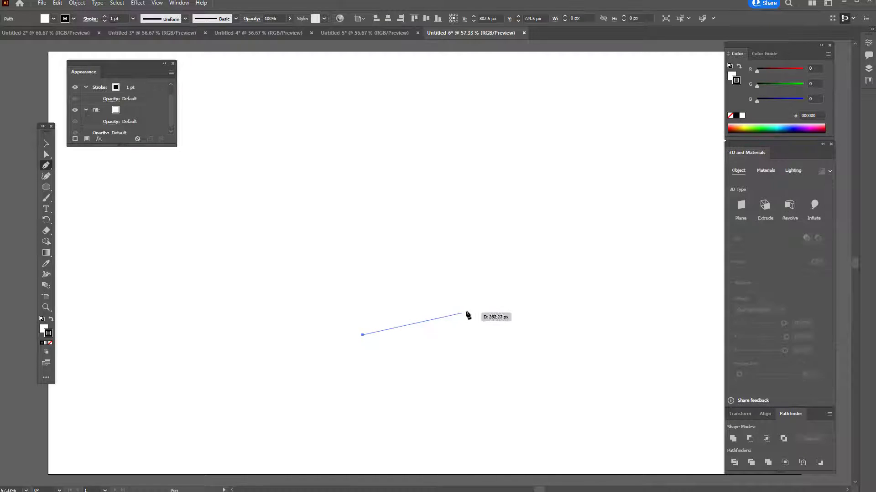
pyautogui.moveTo(498, 298); pyautogui.dragTo(524, 253)
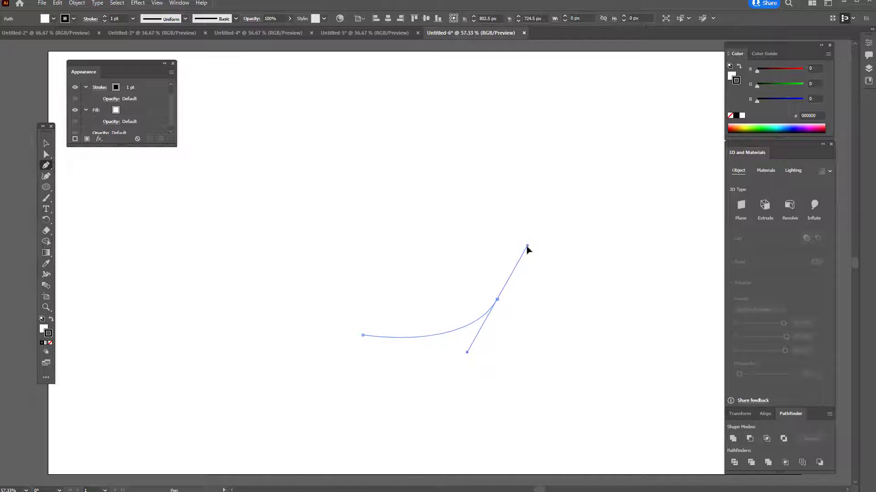
pyautogui.moveTo(524, 252); pyautogui.dragTo(522, 259)
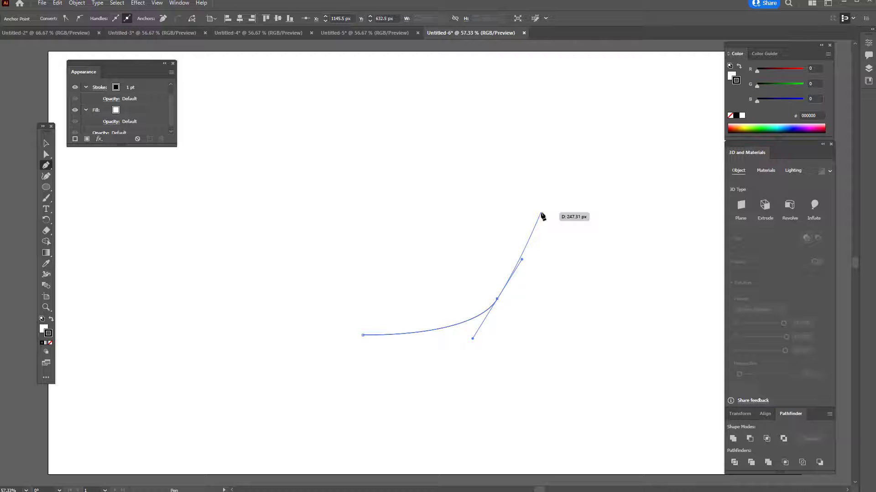
pyautogui.moveTo(541, 213); pyautogui.dragTo(541, 192)
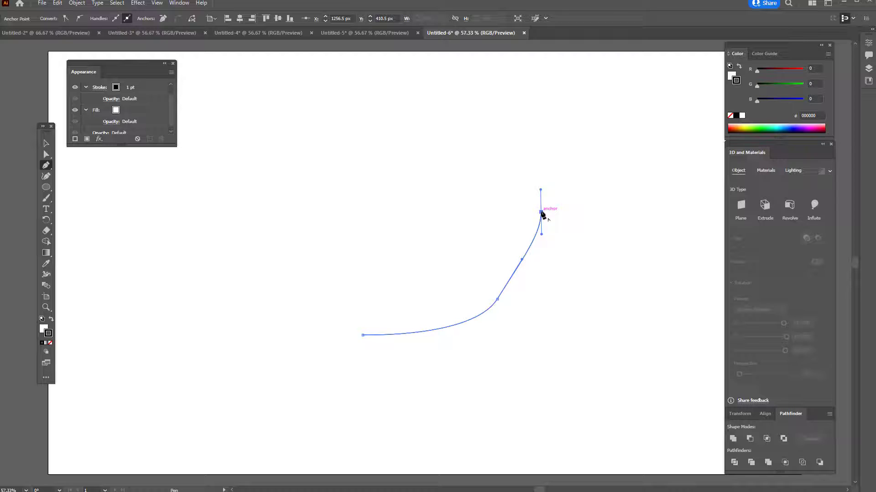
# Replace a misplaced anchor with a curved right-side point and close the path smoothly at the start.
pyautogui.click(555, 279)
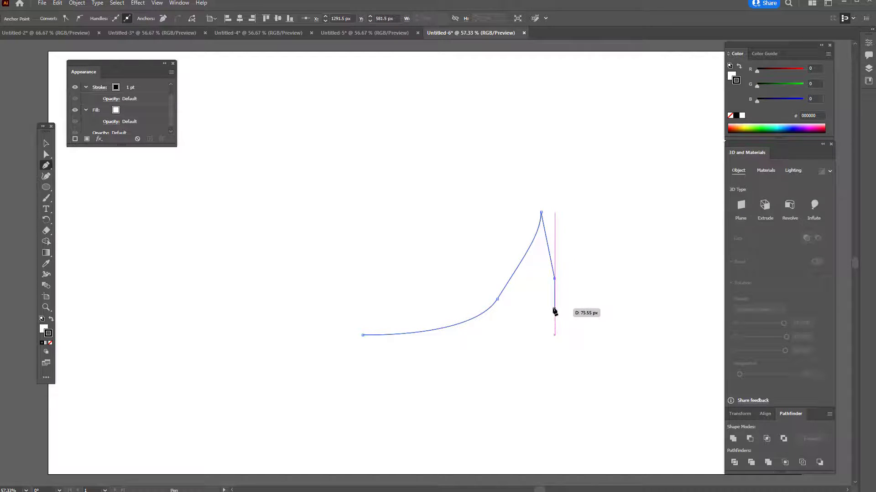
pyautogui.hotkey('ctrl', 'z')
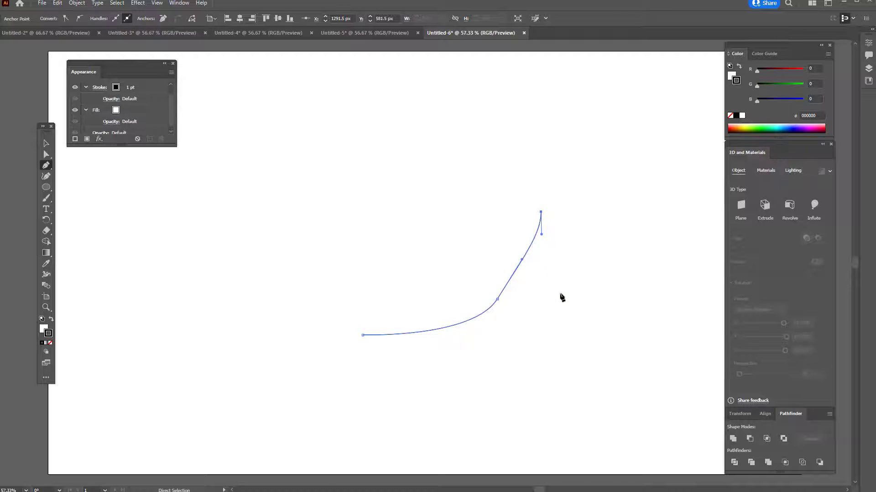
pyautogui.moveTo(547, 313); pyautogui.dragTo(520, 338)
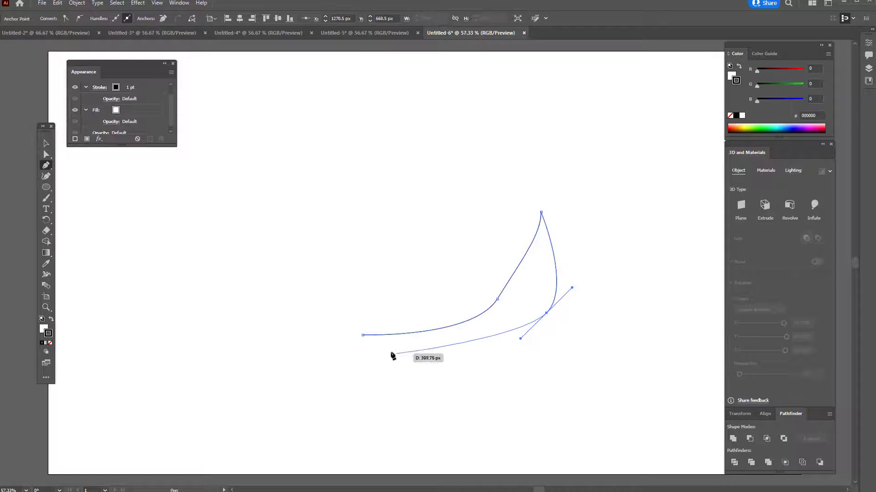
pyautogui.moveTo(363, 336); pyautogui.dragTo(314, 337)
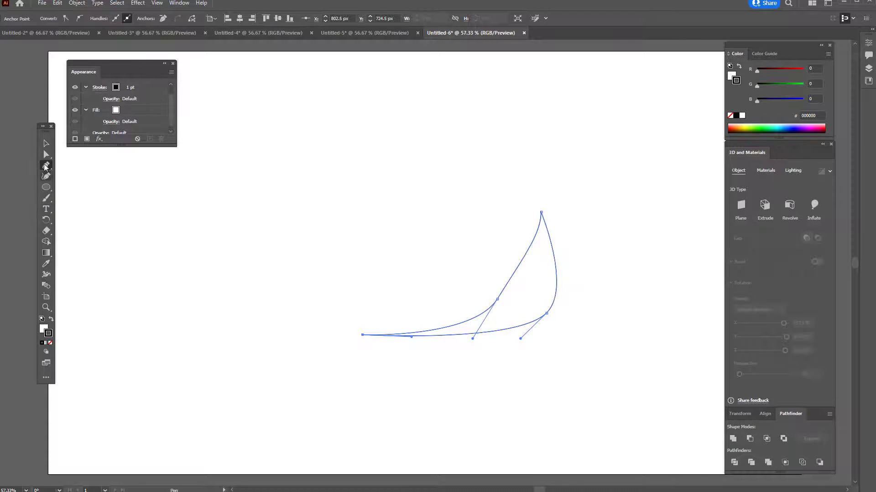
# With Direct Selection, drag the inner anchor and upper direction handle to smooth the curve.
pyautogui.click(46, 144)
pyautogui.click(47, 156)
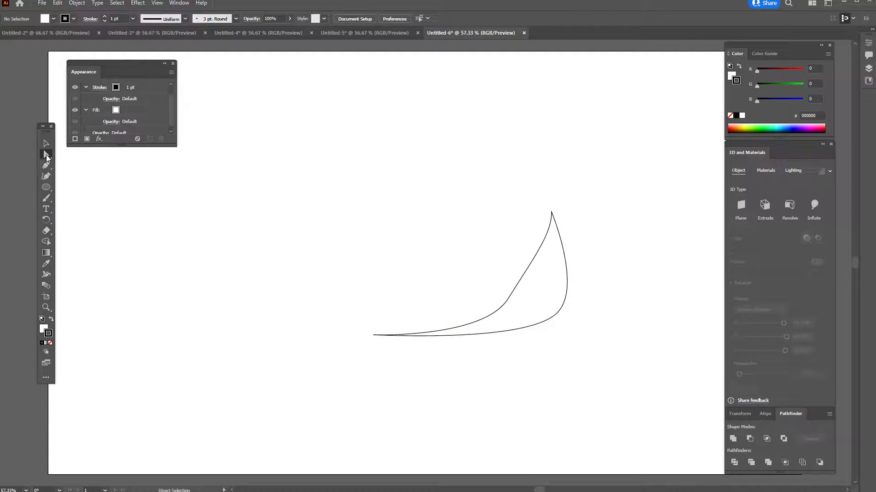
pyautogui.click(511, 297)
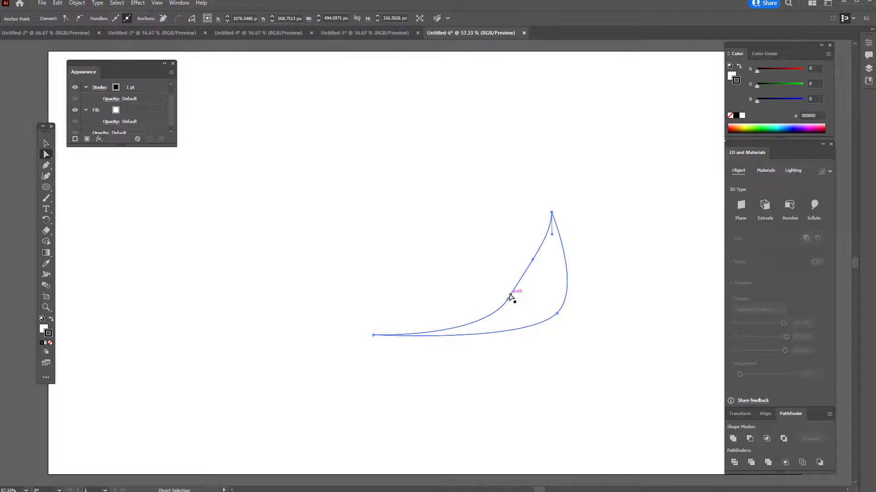
pyautogui.moveTo(510, 303); pyautogui.dragTo(526, 298)
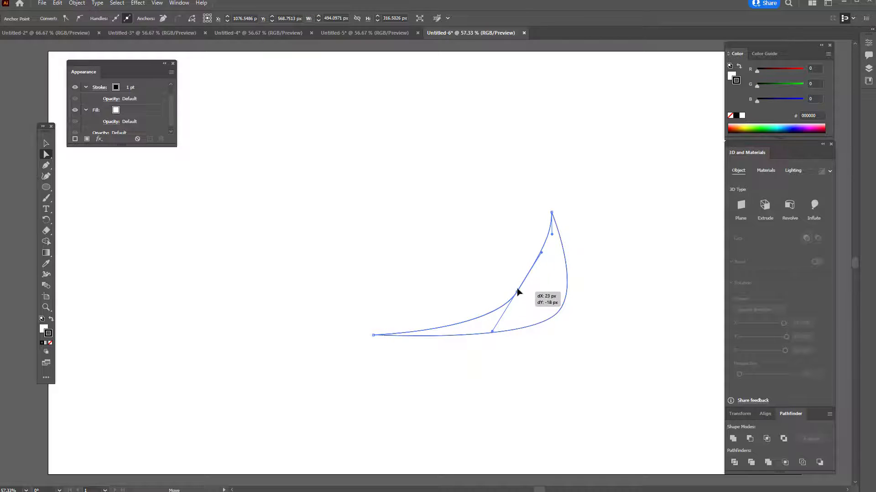
pyautogui.moveTo(525, 298); pyautogui.dragTo(518, 290)
pyautogui.moveTo(541, 249)
pyautogui.mouseDown()
pyautogui.moveTo(551, 256)
pyautogui.moveTo(545, 252)
pyautogui.mouseUp()
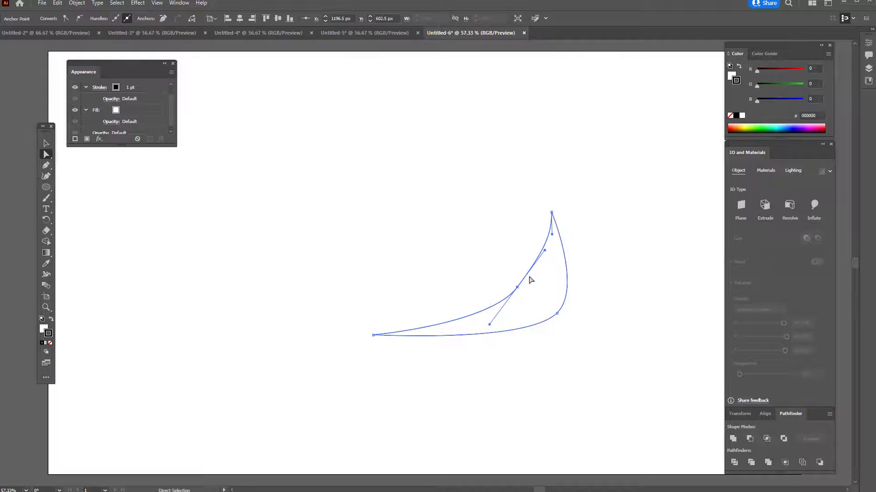
pyautogui.moveTo(517, 289); pyautogui.dragTo(520, 297)
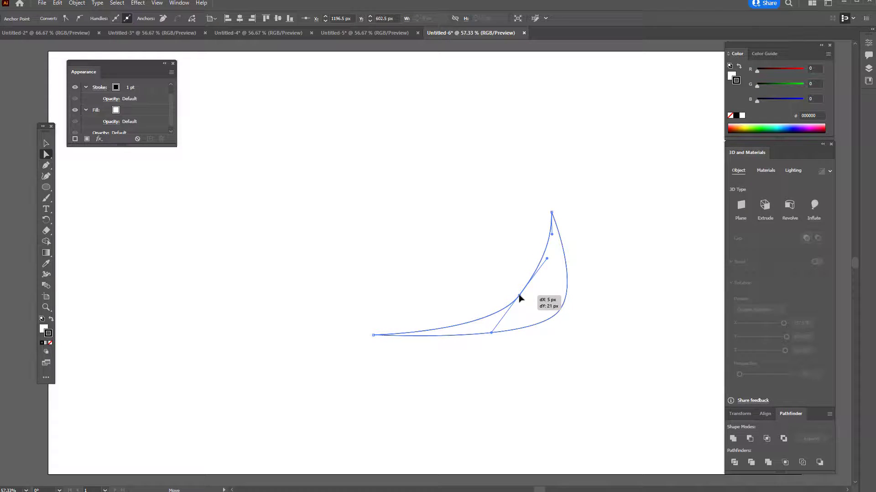
# Apply a 360° Revolve from the 3D and Materials panel to form the black bowl.
pyautogui.click(143, 4)
pyautogui.moveTo(162, 55)
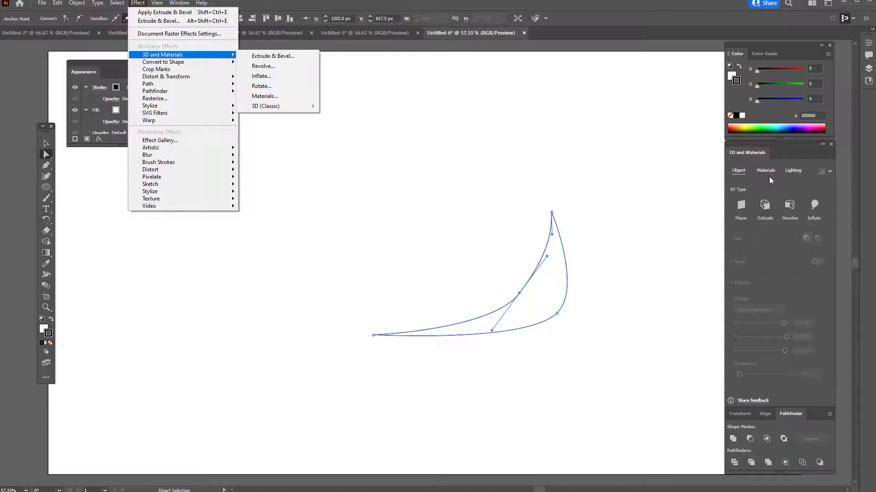
pyautogui.click(762, 160)
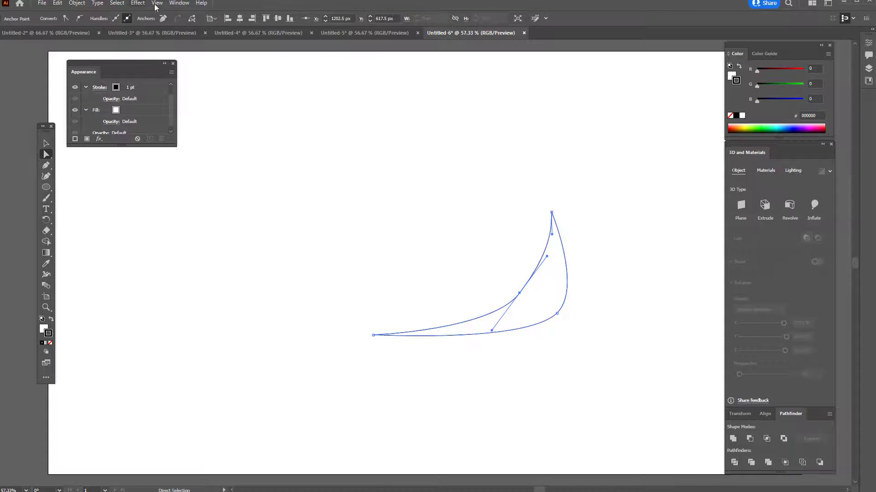
pyautogui.click(178, 3)
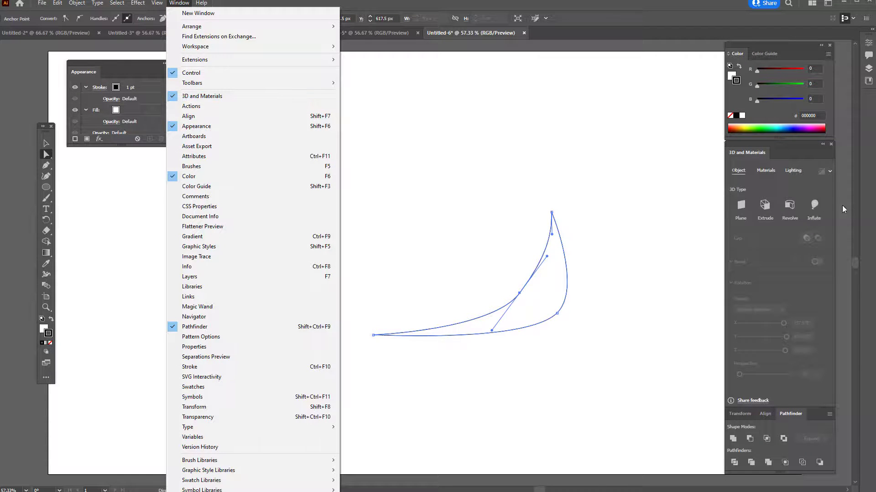
pyautogui.click(785, 204)
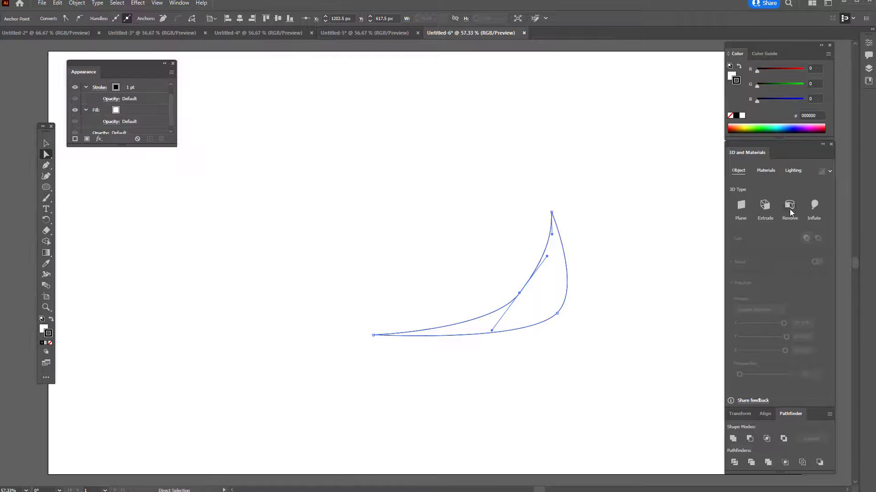
pyautogui.click(790, 203)
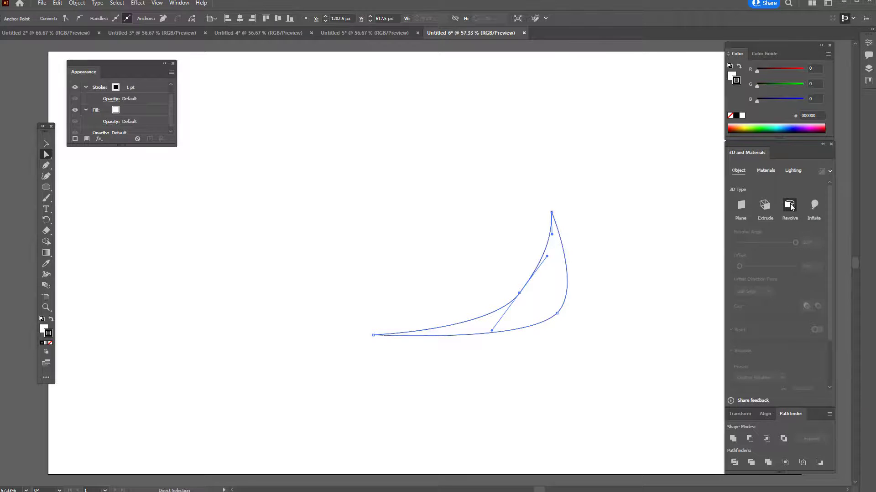
pyautogui.click(44, 330)
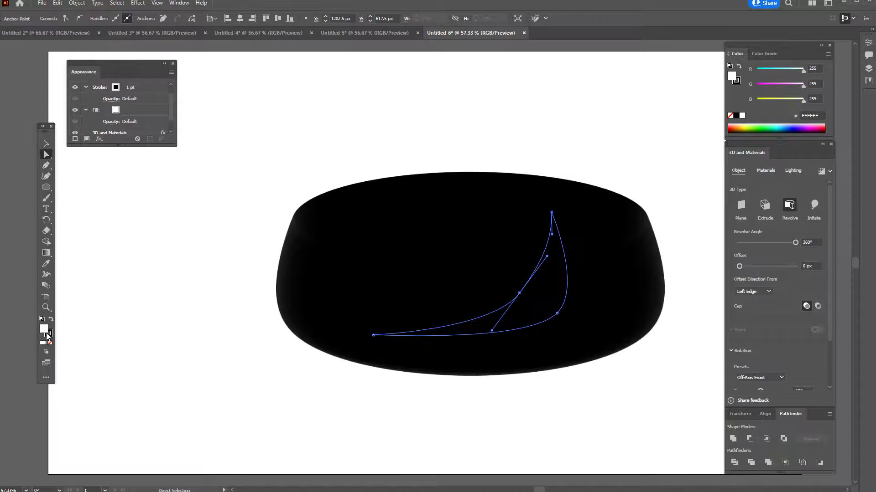
pyautogui.click(48, 333)
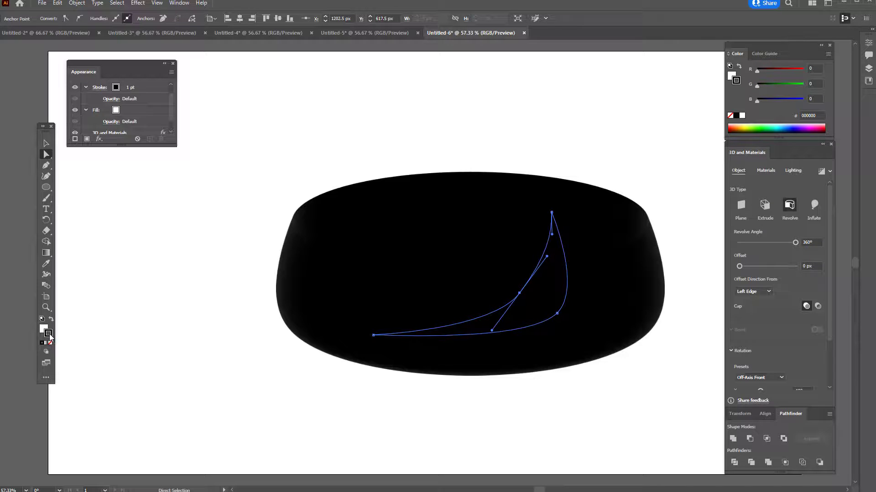
# Set the bowl's stroke colour to a light blue in the Color Picker.
pyautogui.doubleClick(49, 333)
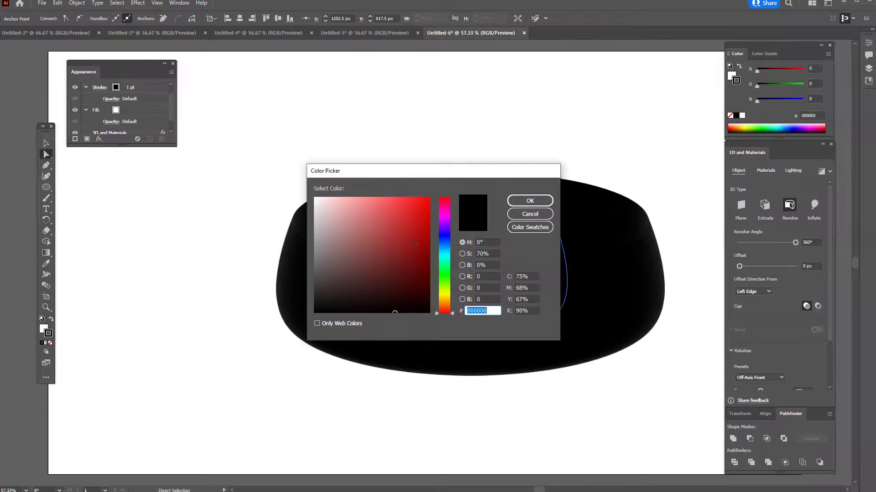
pyautogui.click(415, 242)
pyautogui.click(444, 237)
pyautogui.moveTo(403, 202); pyautogui.dragTo(414, 215)
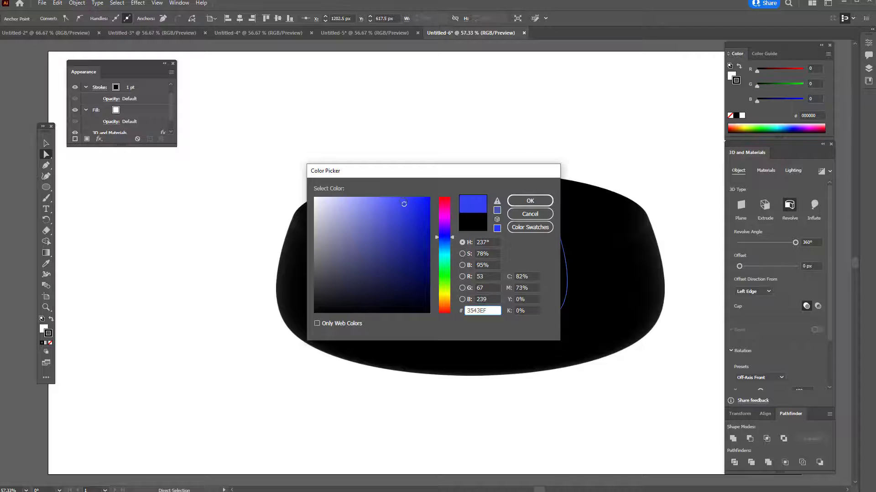
pyautogui.moveTo(440, 243); pyautogui.dragTo(443, 247)
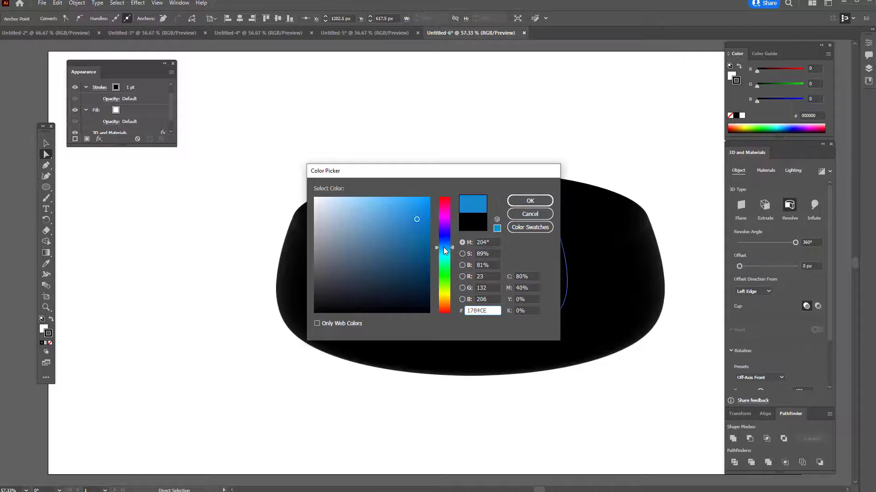
pyautogui.click(530, 201)
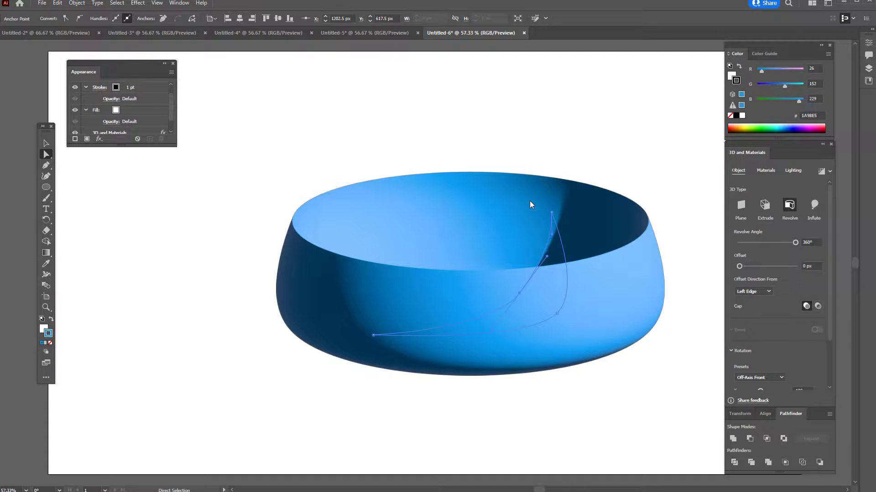
# Freely rotate the light blue bowl into a taller tilt that reveals its inside.
pyautogui.press('v')
pyautogui.moveTo(530, 204); pyautogui.dragTo(468, 276)
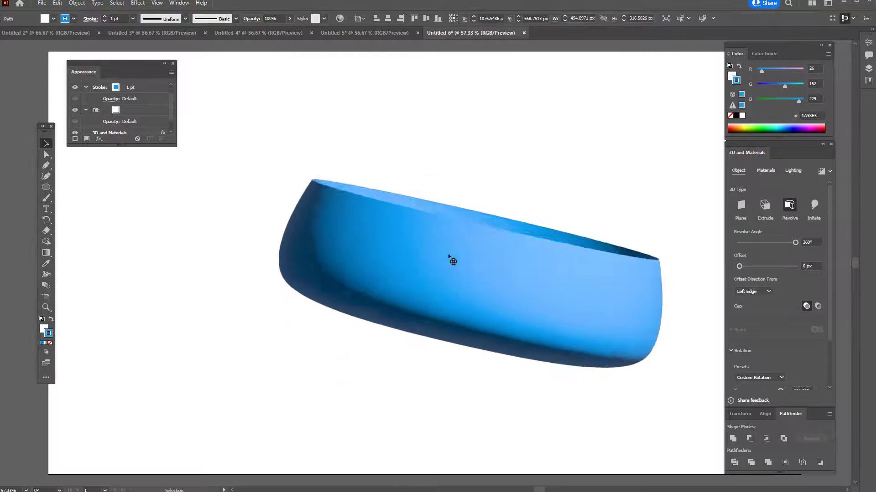
pyautogui.moveTo(469, 281)
pyautogui.mouseDown()
pyautogui.moveTo(435, 267)
pyautogui.moveTo(454, 251)
pyautogui.mouseUp()
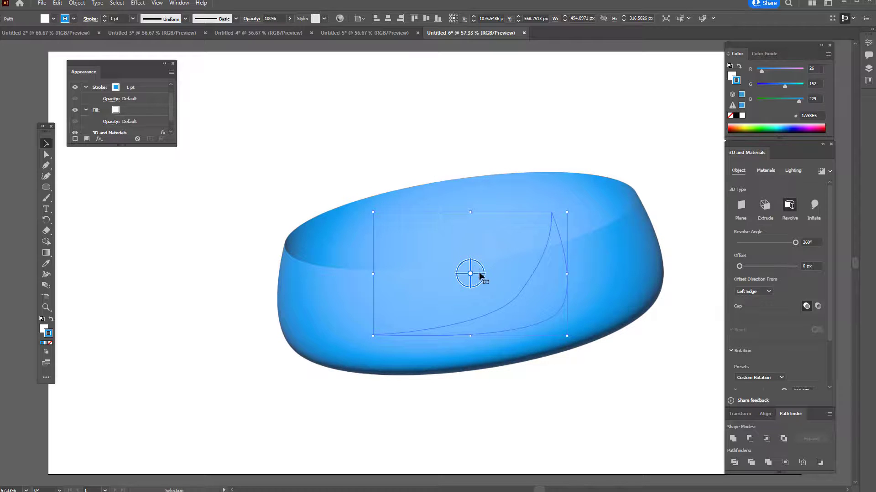
pyautogui.moveTo(481, 277)
pyautogui.mouseDown()
pyautogui.moveTo(466, 281)
pyautogui.moveTo(555, 217)
pyautogui.mouseUp()
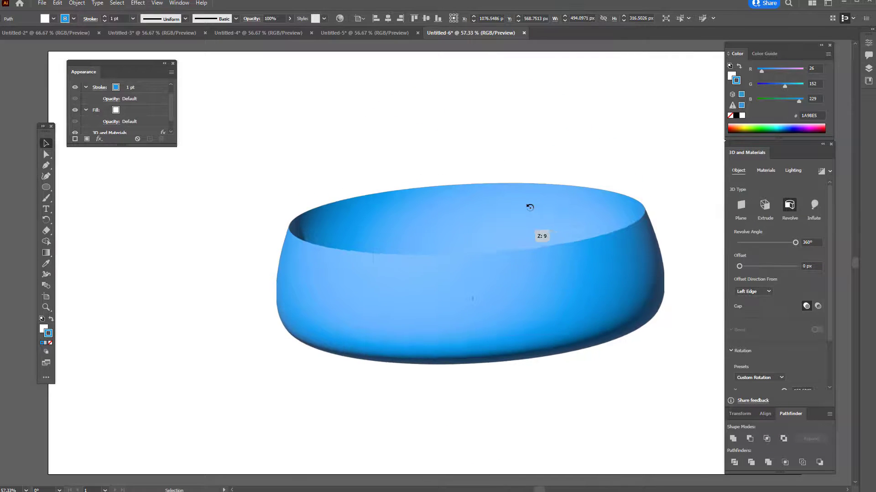
pyautogui.moveTo(555, 217); pyautogui.dragTo(527, 206)
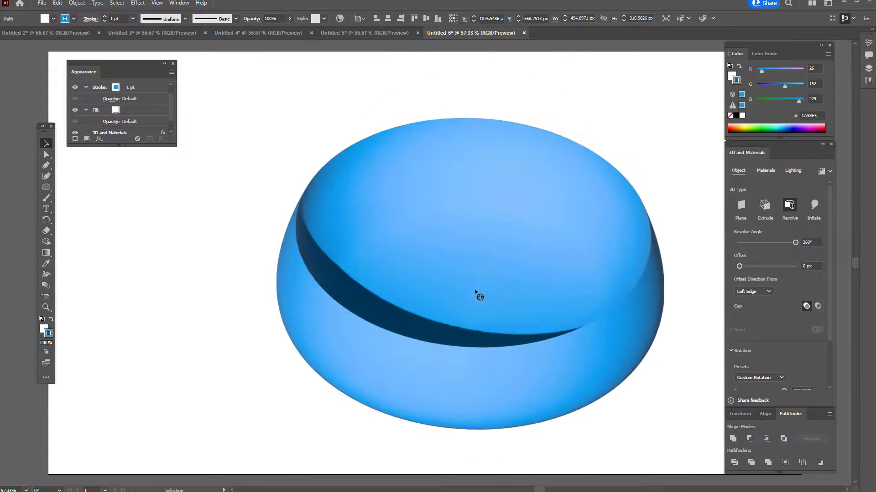
pyautogui.moveTo(471, 274); pyautogui.dragTo(436, 275)
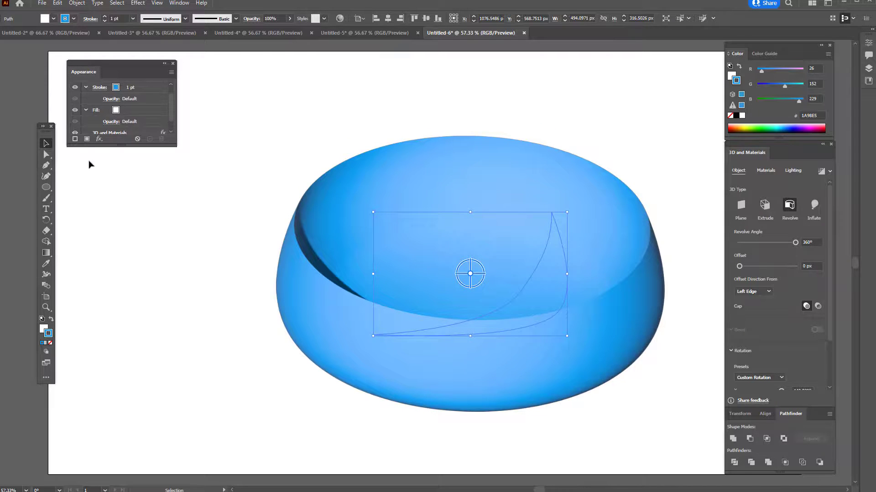
pyautogui.click(47, 186)
# Draw two overlapping ellipses left of the bowl, apply Pathfinder Minus Front, and reselect the crescent.
pyautogui.moveTo(47, 187)
pyautogui.mouseDown()
pyautogui.moveTo(85, 200)
pyautogui.moveTo(244, 364)
pyautogui.mouseUp()
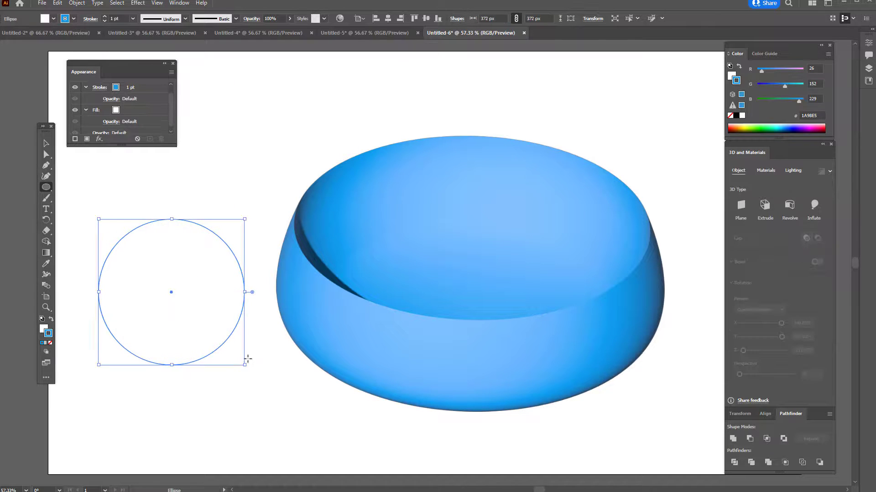
pyautogui.moveTo(268, 224)
pyautogui.mouseDown()
pyautogui.moveTo(203, 342)
pyautogui.moveTo(203, 365)
pyautogui.mouseUp()
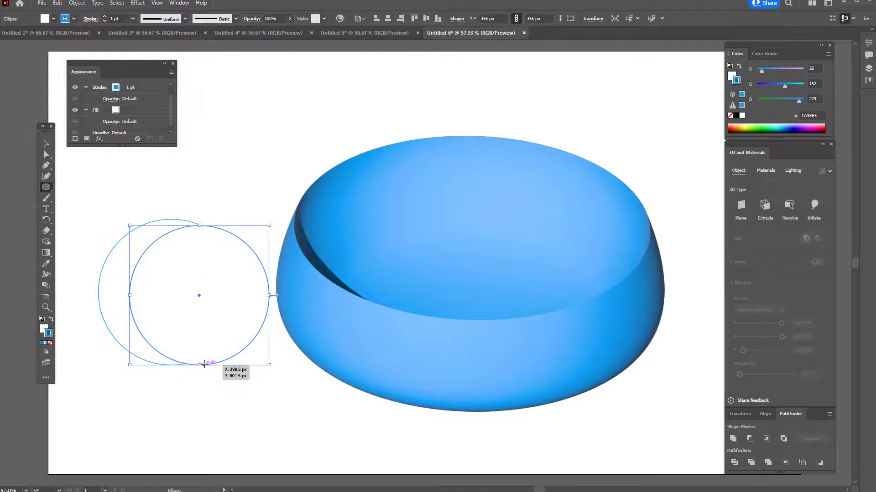
pyautogui.press('v')
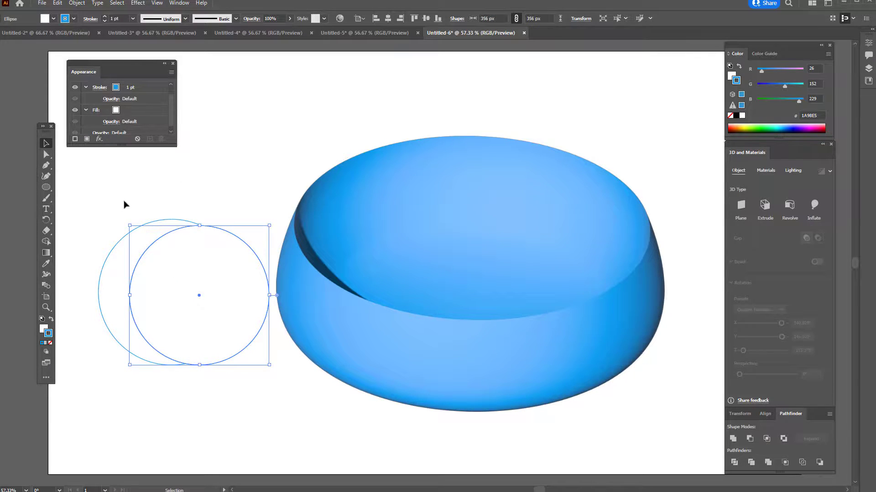
pyautogui.moveTo(112, 186); pyautogui.dragTo(197, 267)
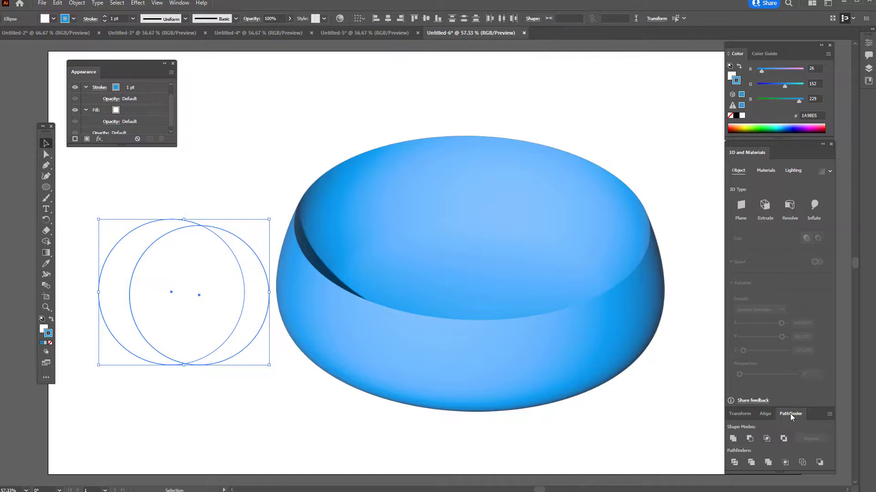
pyautogui.click(750, 438)
pyautogui.click(248, 214)
pyautogui.click(182, 230)
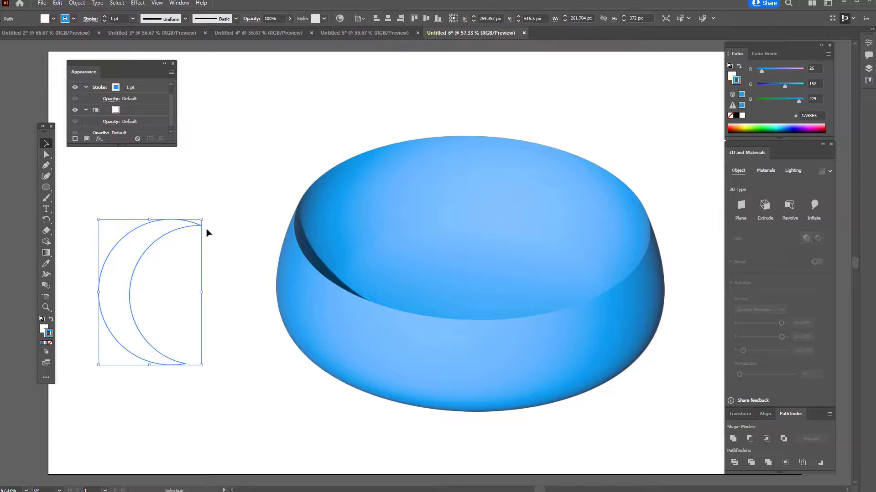
# Tilt and revolve the crescent into a vase near the bowl, testing then resetting the offset to 0 px.
pyautogui.moveTo(202, 213); pyautogui.dragTo(168, 183)
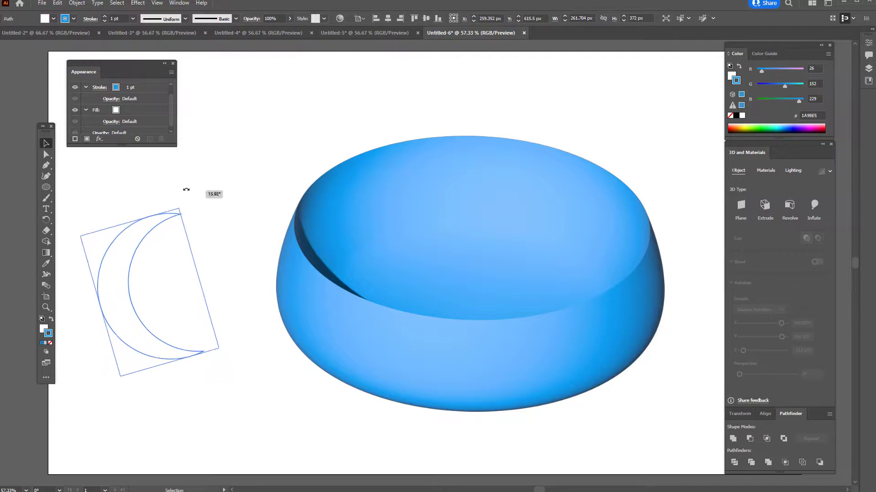
pyautogui.click(788, 205)
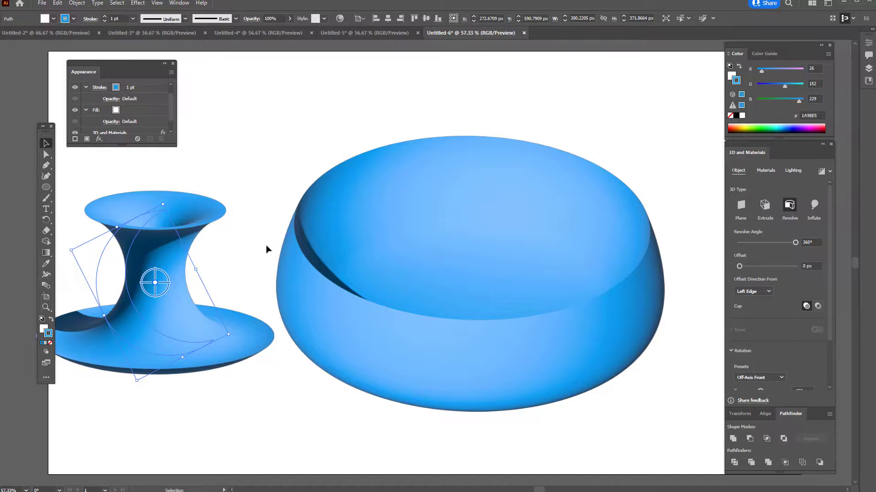
pyautogui.moveTo(161, 276); pyautogui.dragTo(272, 164)
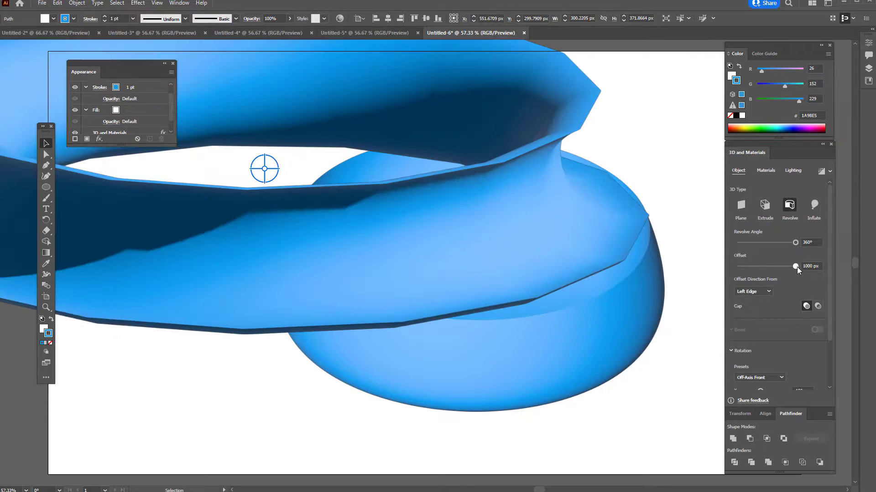
pyautogui.moveTo(765, 264); pyautogui.dragTo(741, 269)
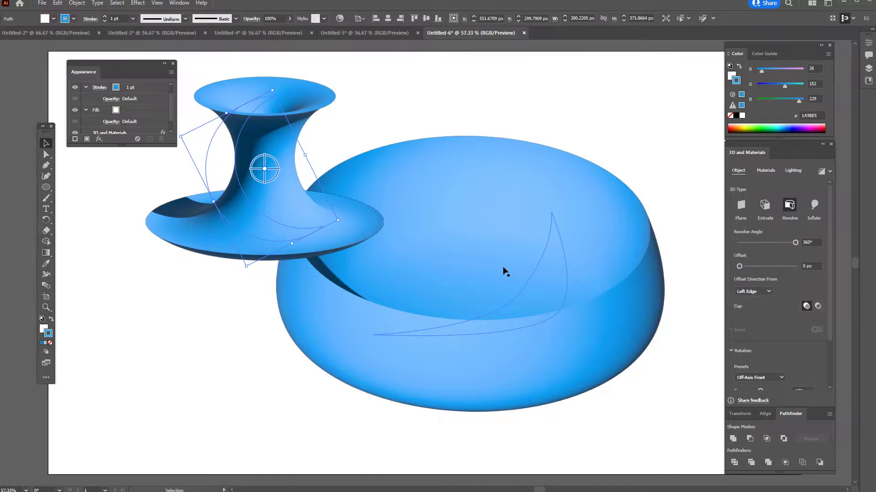
pyautogui.moveTo(738, 266)
pyautogui.mouseDown()
pyautogui.moveTo(763, 266)
pyautogui.moveTo(727, 268)
pyautogui.mouseUp()
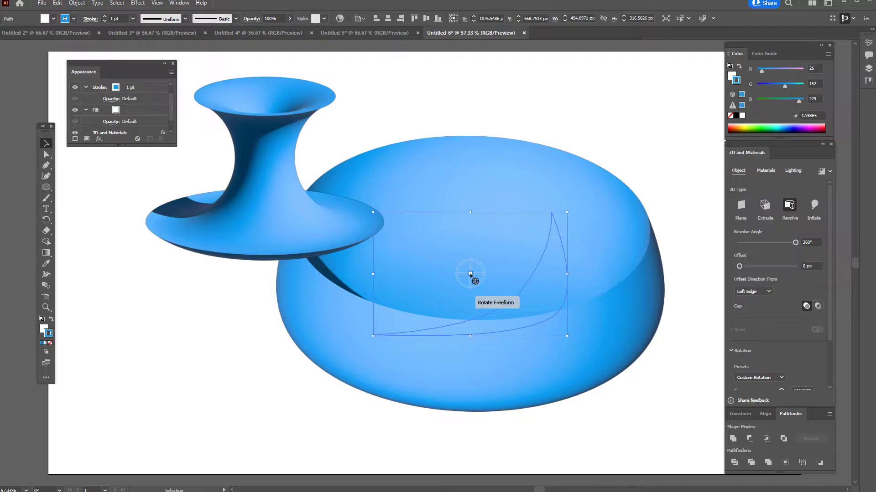
# Revert the bowl's last rotation and settle it into an upright view.
pyautogui.hotkey('ctrl', 'shift', 'a')
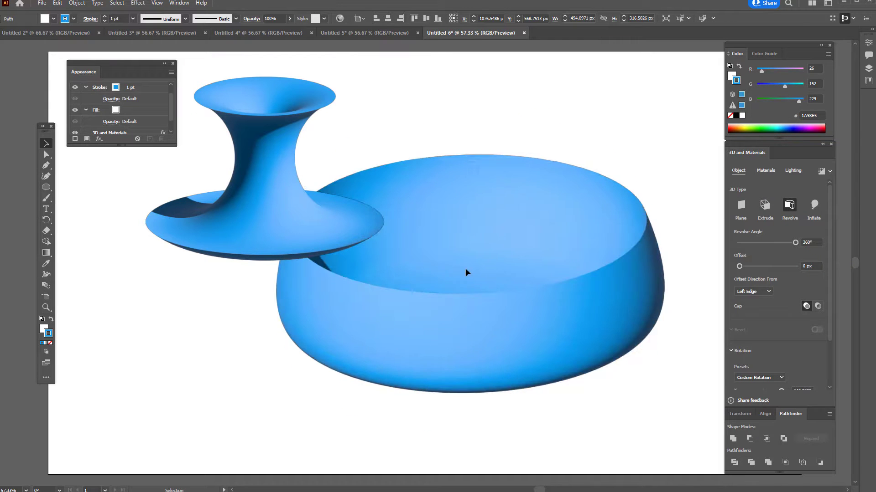
pyautogui.click(465, 268)
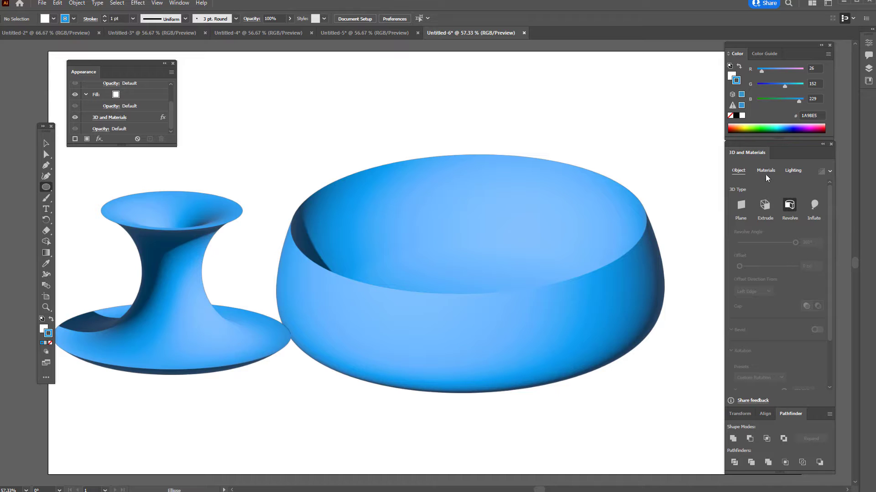
# Cycle through documents Untitled-5, 4, 3, 2, 6, 4 and 3, ending on Untitled-2.
pyautogui.click(369, 37)
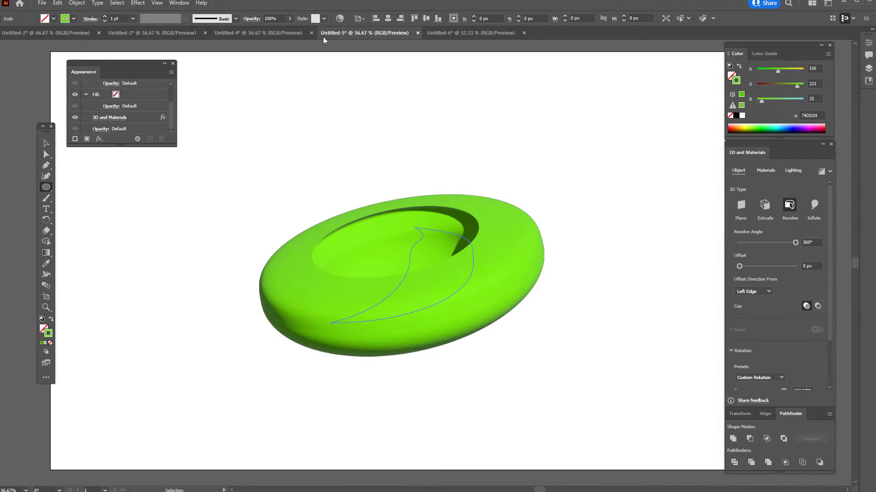
pyautogui.click(262, 35)
pyautogui.click(147, 33)
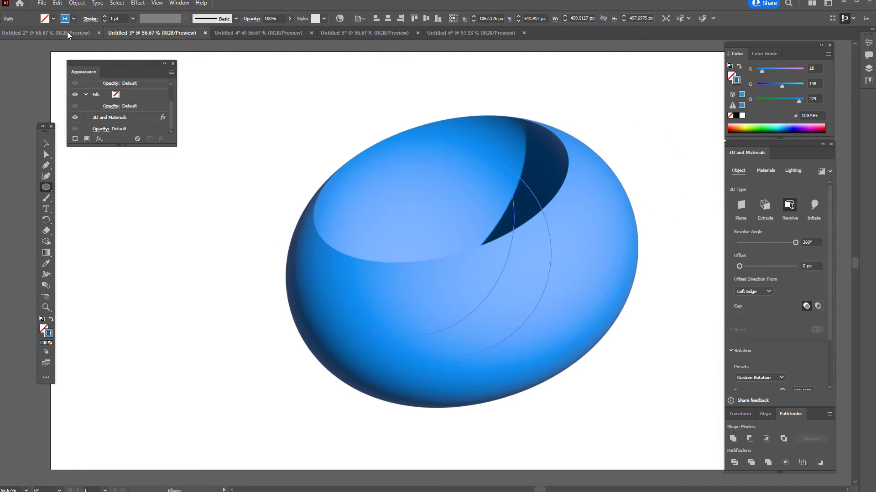
pyautogui.click(68, 35)
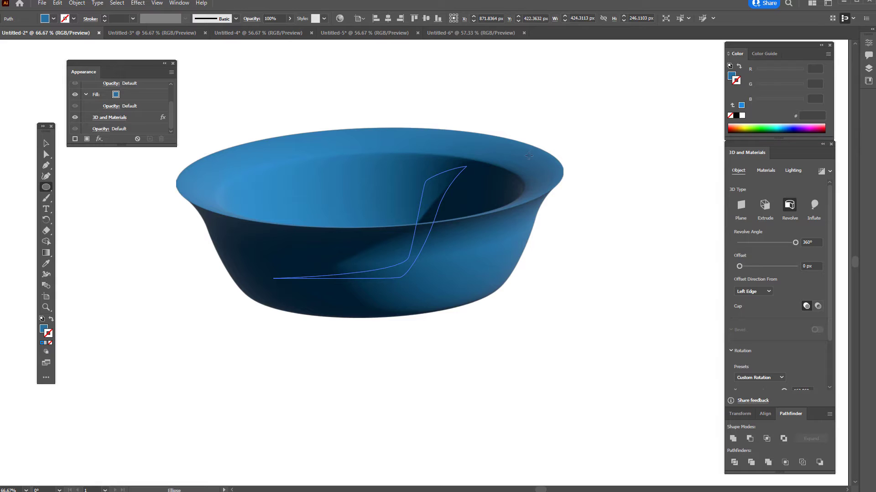
pyautogui.click(460, 34)
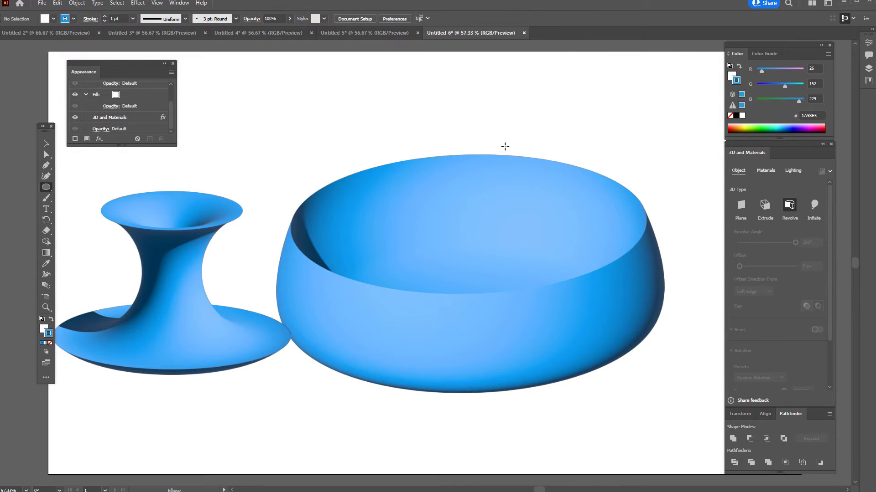
pyautogui.click(309, 33)
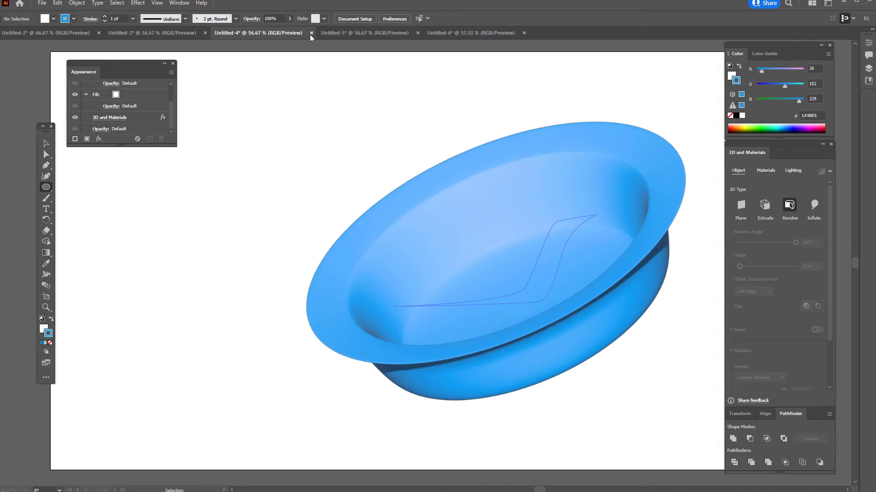
pyautogui.click(350, 32)
pyautogui.click(178, 34)
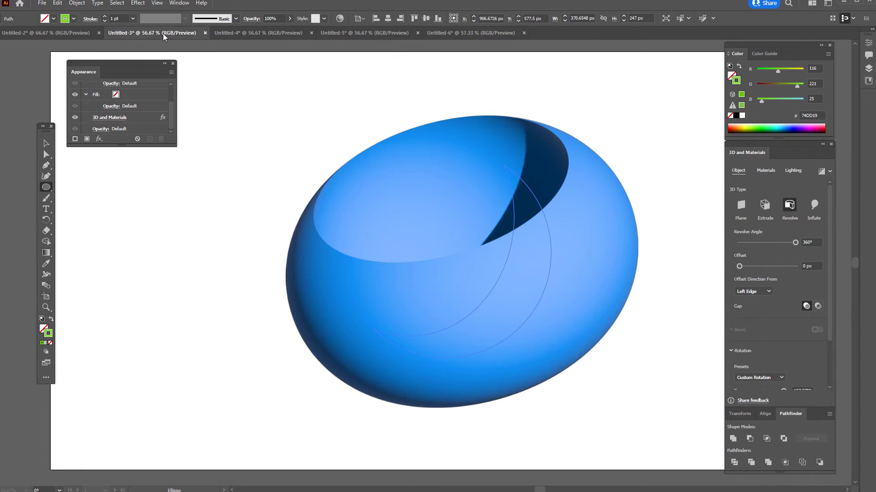
pyautogui.click(65, 33)
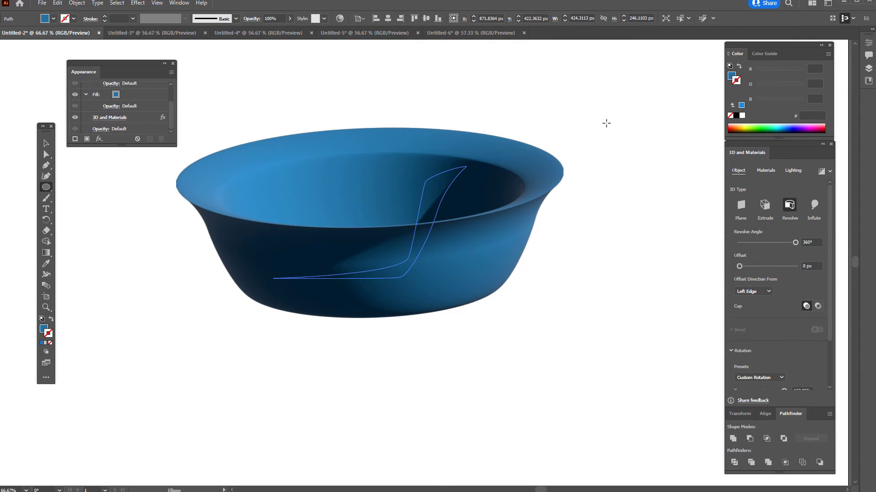